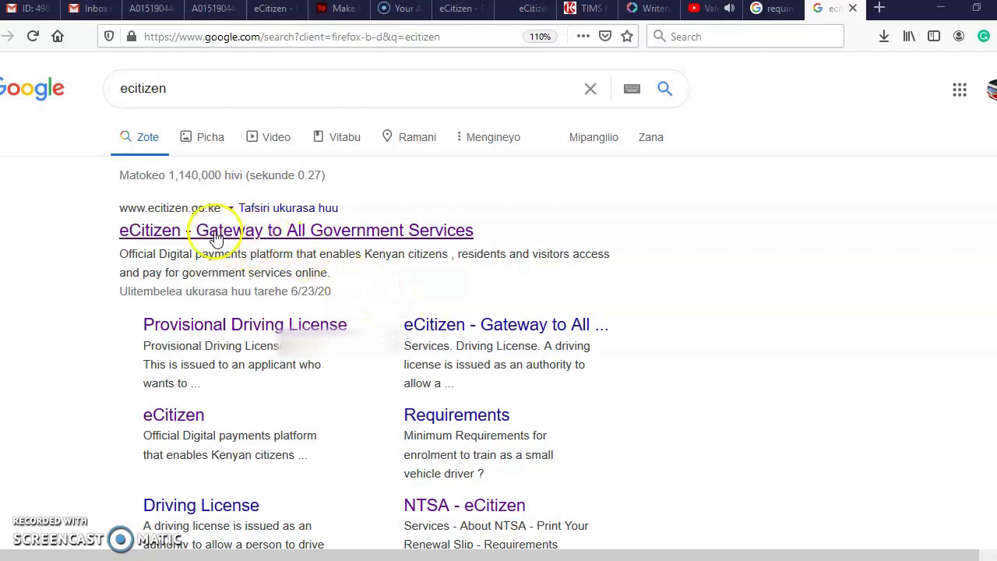
- Scroll down and back up through the Google results for 'ecitizen'
scroll(215, 236, "down", 3)
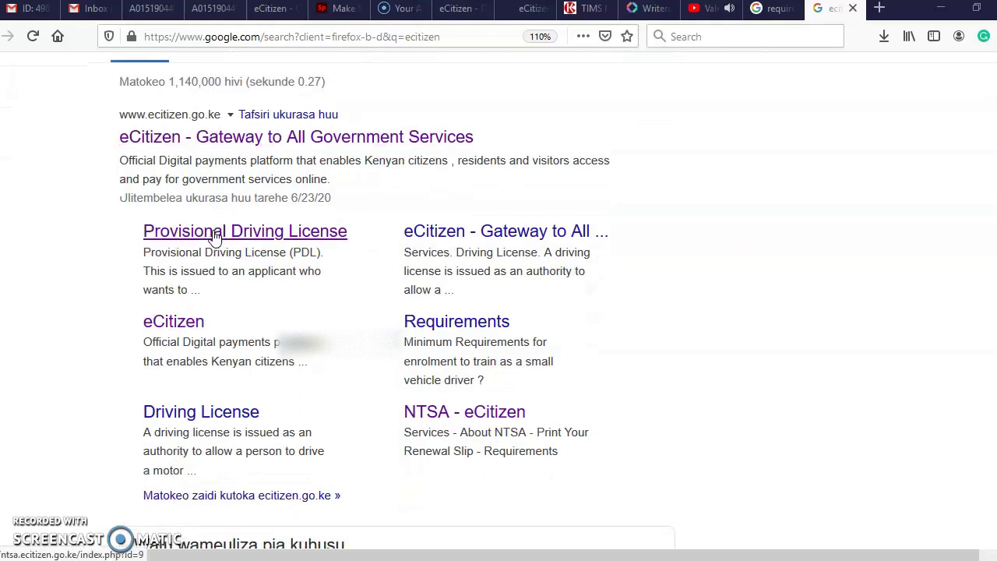
scroll(203, 241, "up", 3)
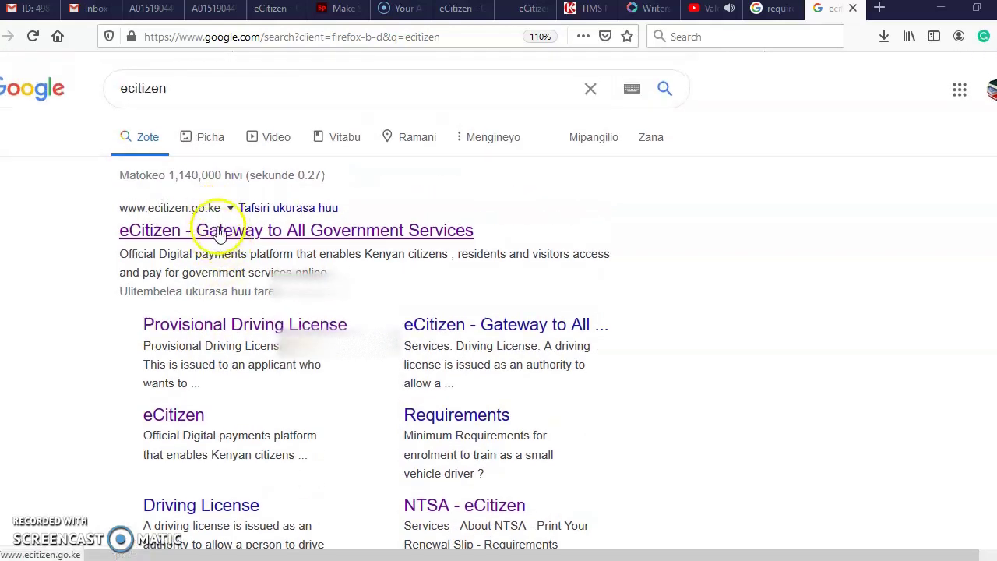
- Open the official eCitizen site from the results and start creating an account
left_click(219, 234)
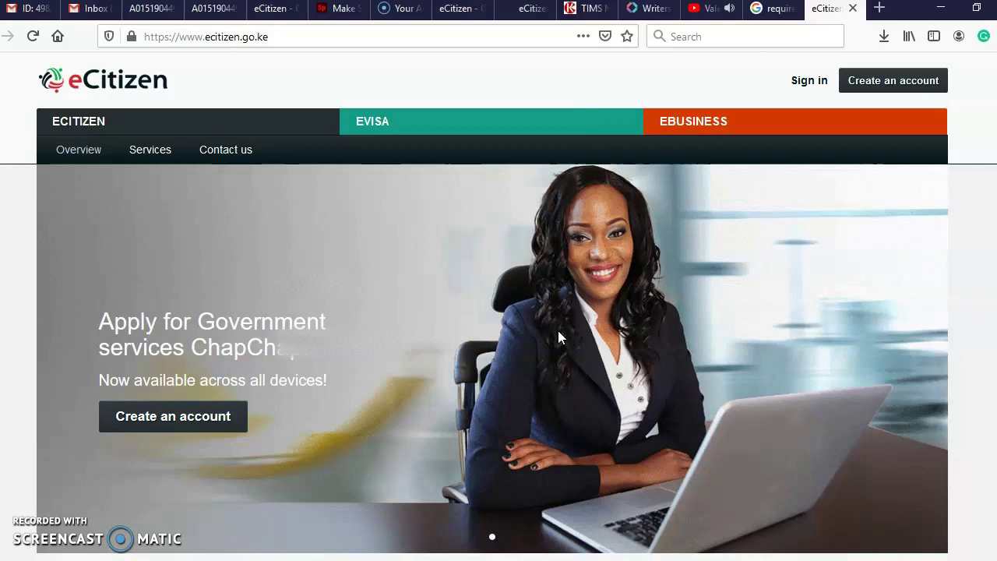
left_click(871, 89)
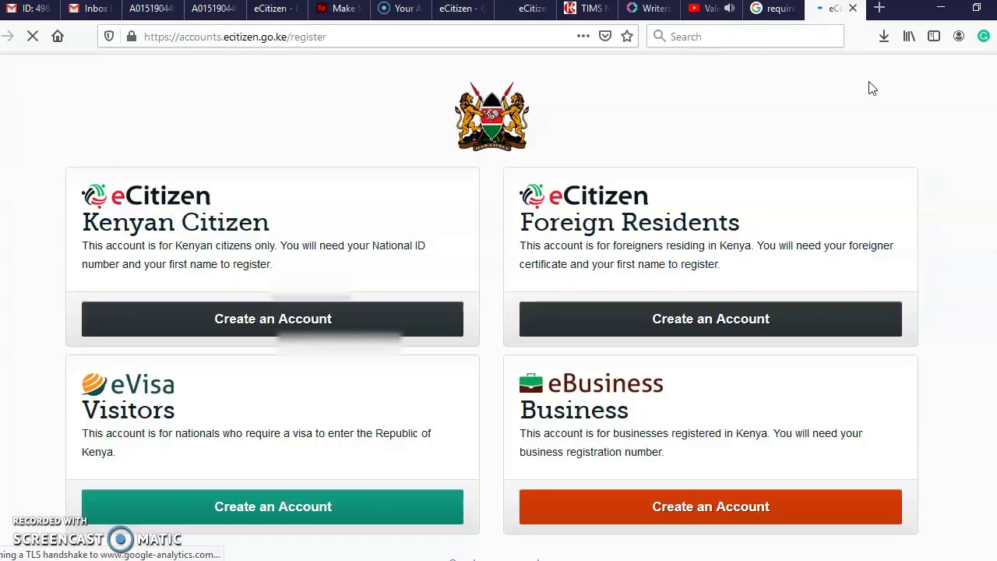
- Choose the Kenyan Citizen account type and validate the national ID number with the first name
left_click(282, 321)
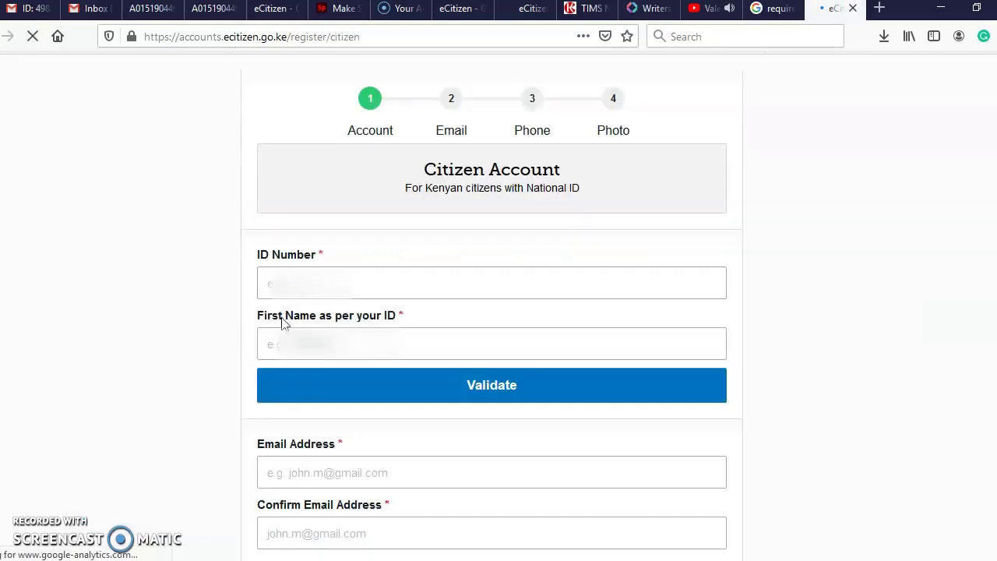
left_click(289, 284)
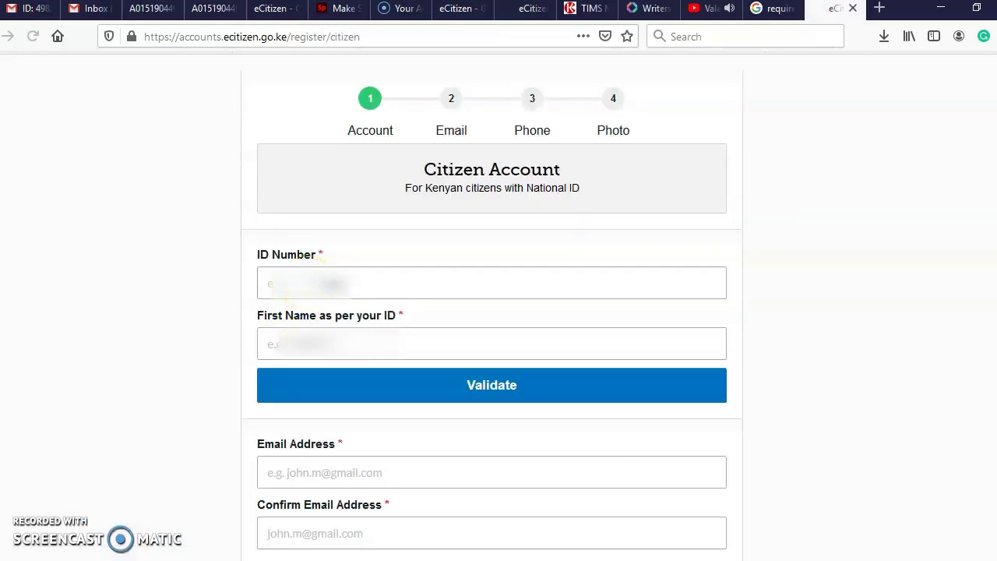
type("3")
key("Escape")
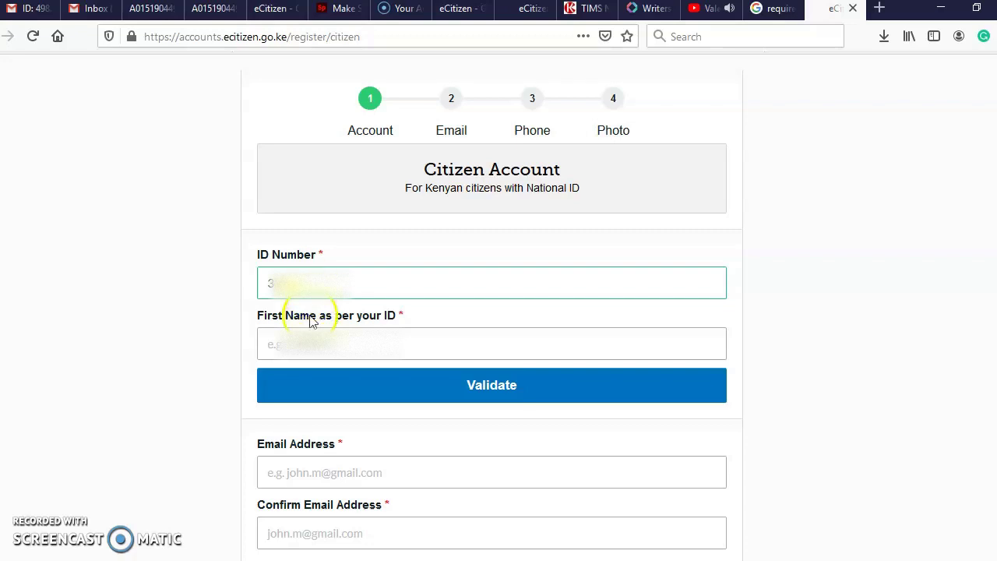
left_click(295, 344)
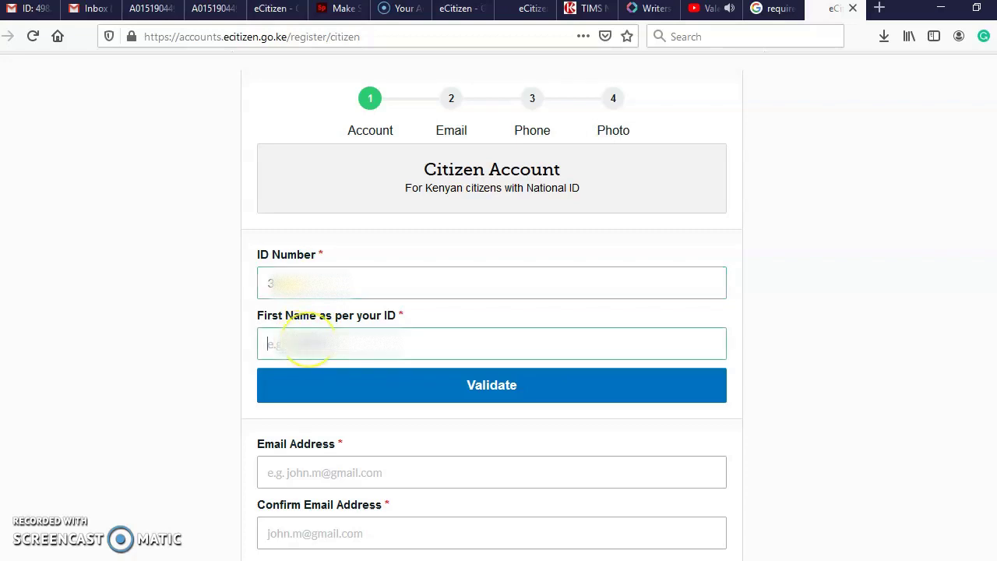
type("ed")
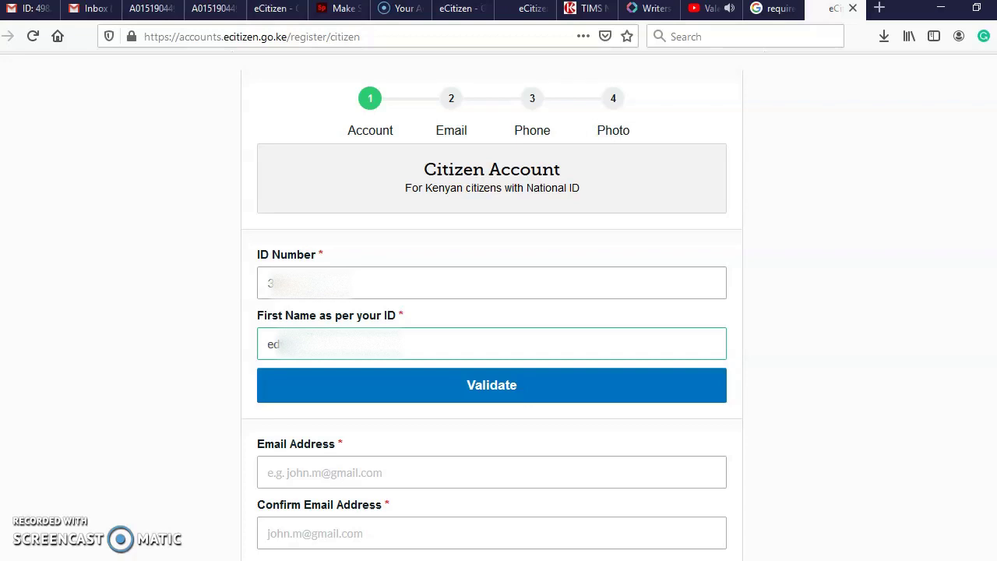
left_click(453, 390)
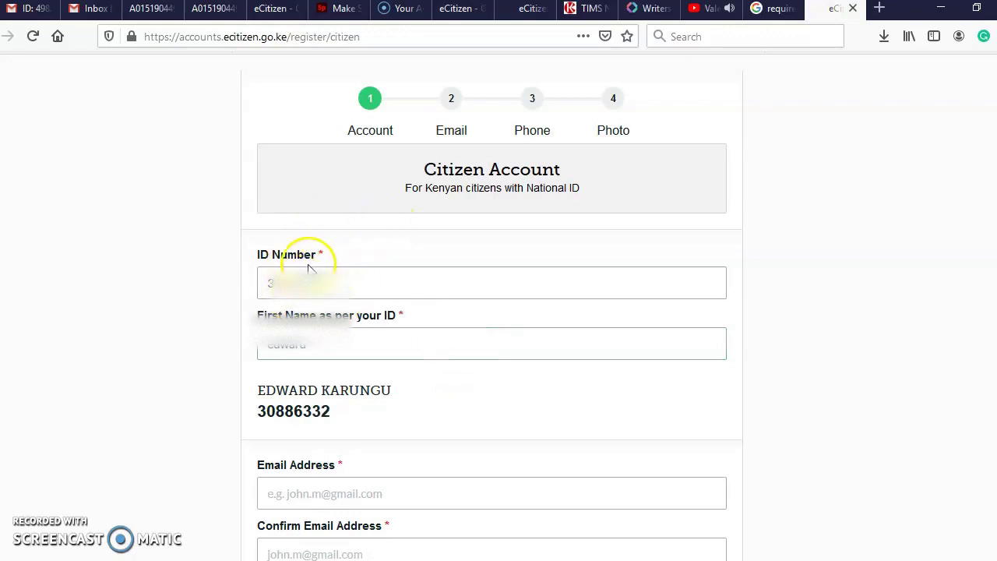
- Enter the account holder's e-mail address in the Email Address field, correcting a typo
scroll(289, 356, "down", 2)
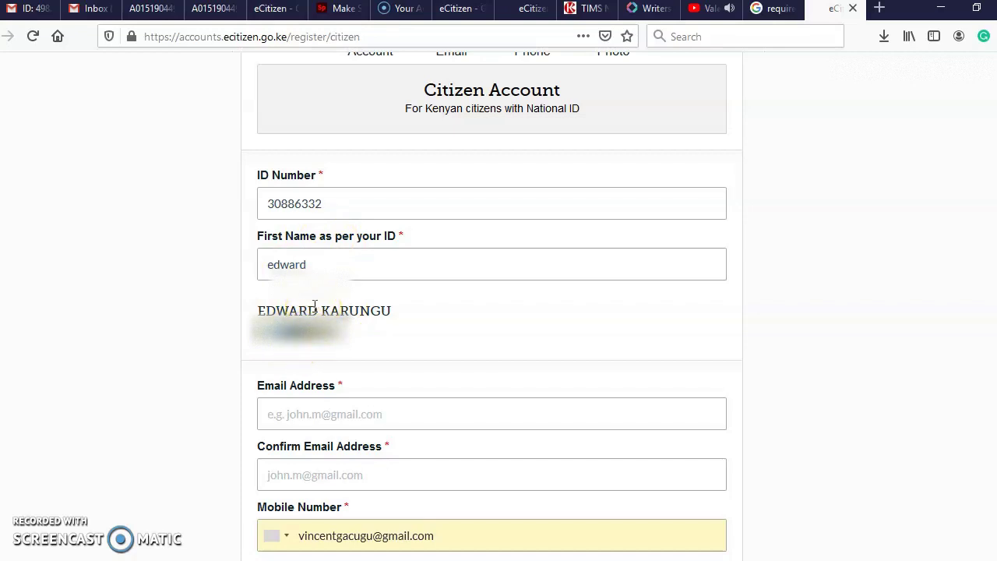
left_click(299, 421)
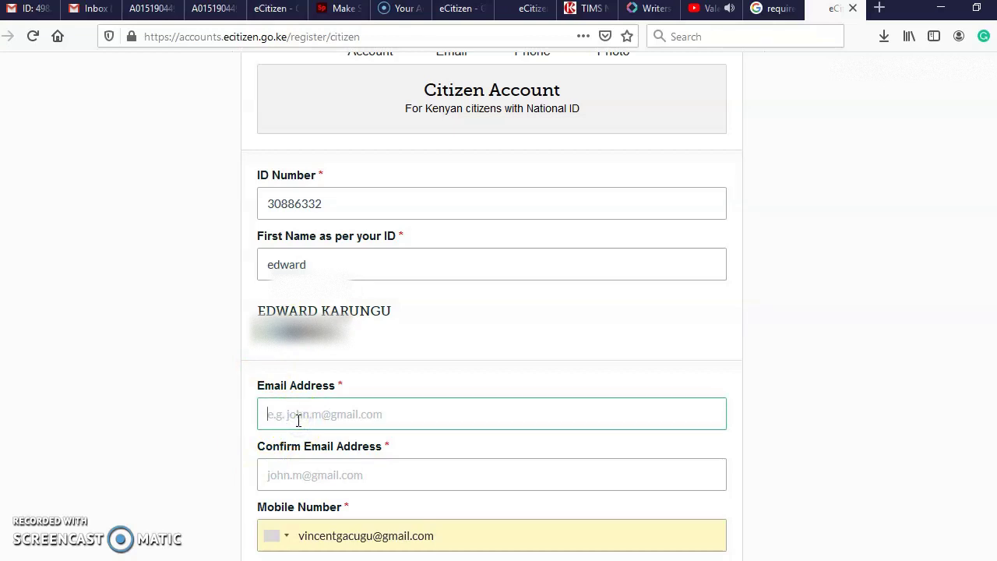
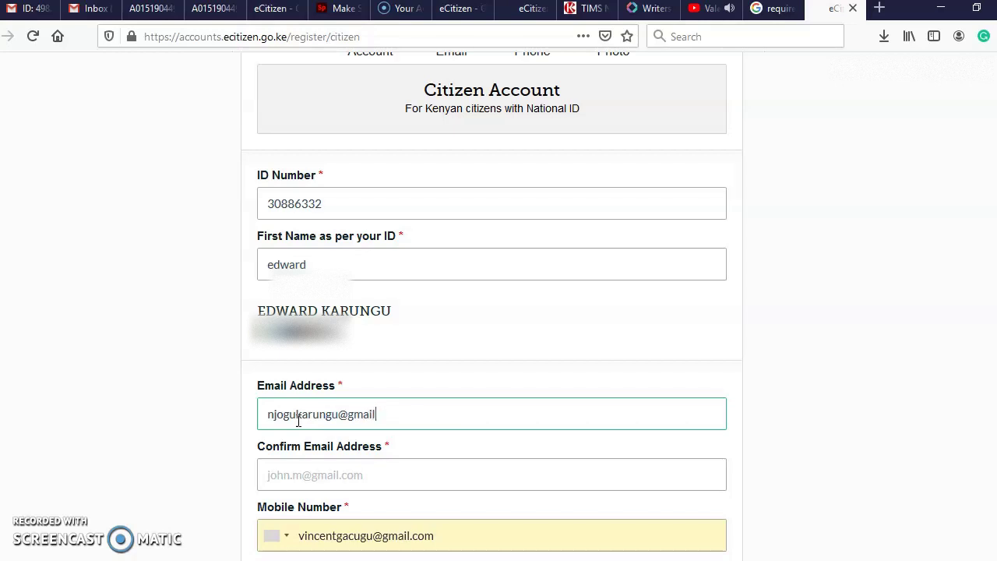
- Copy the e-mail address and paste it into the Confirm Email Address field
scroll(361, 433, "down", 2)
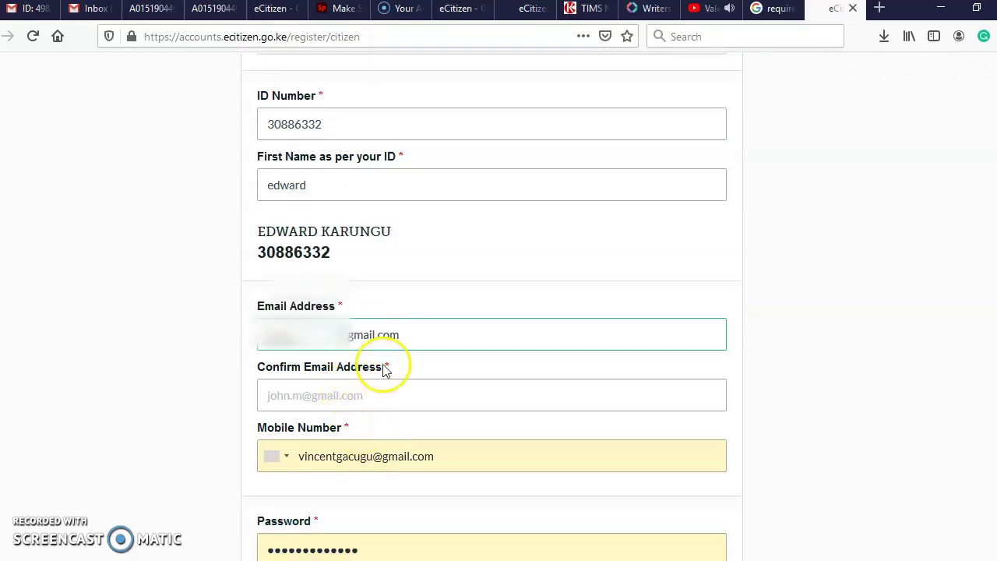
left_click_drag(407, 335, 260, 335)
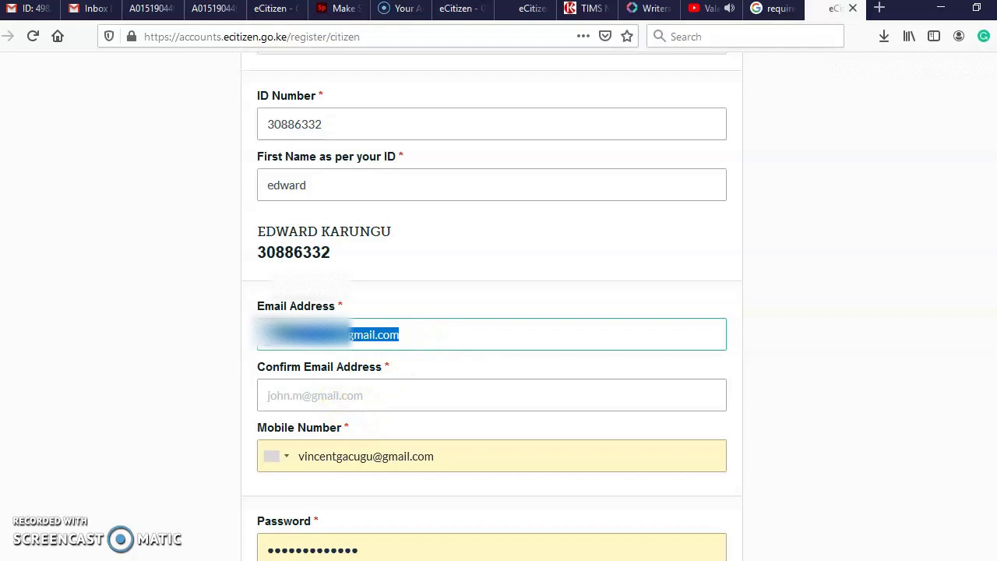
right_click(269, 331)
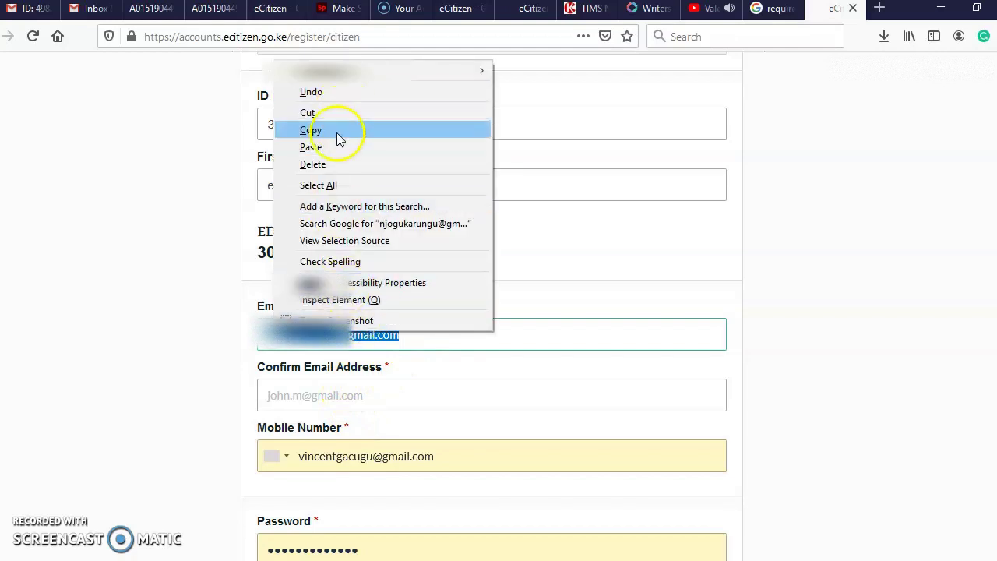
left_click(337, 134)
left_click(329, 395)
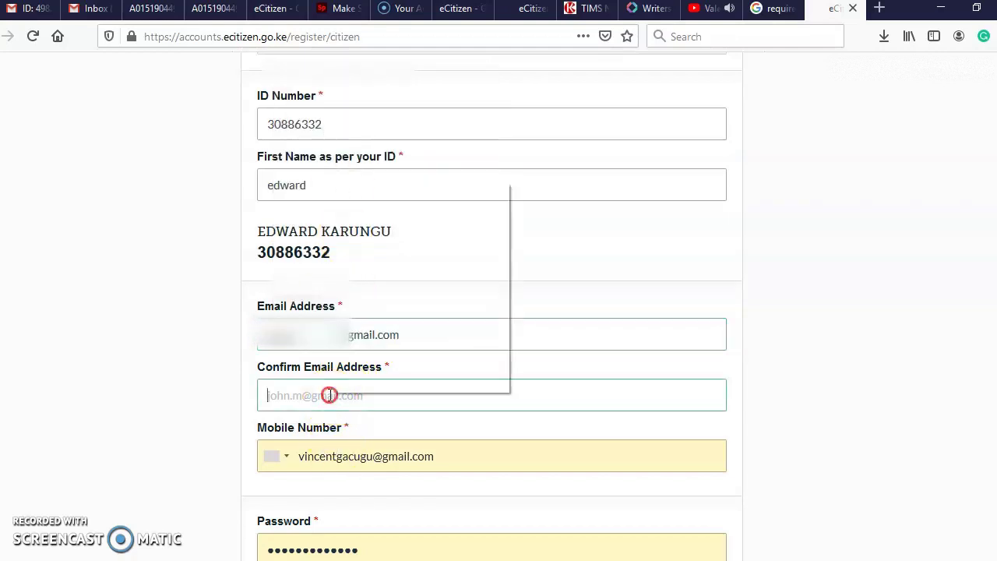
right_click(330, 395)
left_click(403, 268)
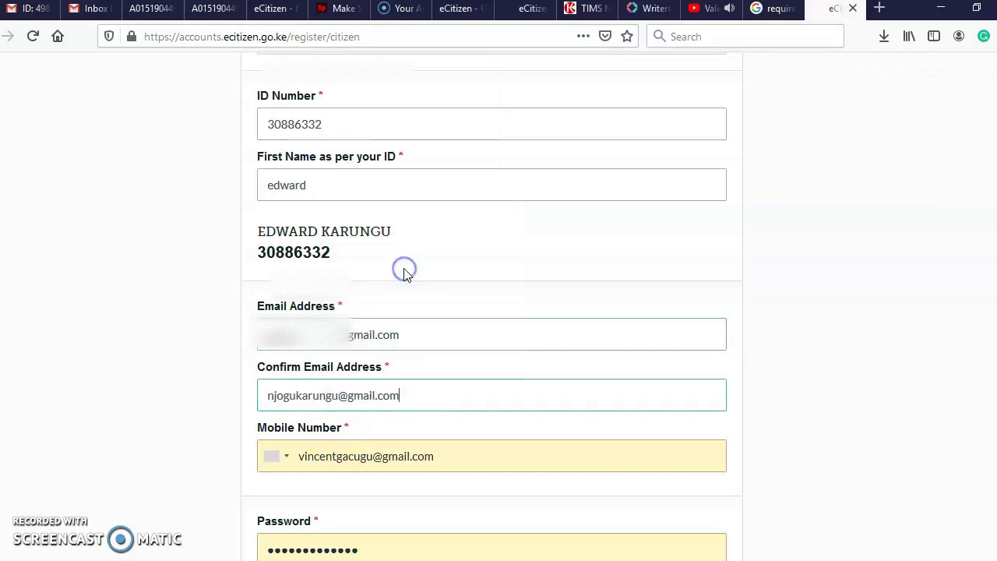
scroll(400, 351, "down", 3)
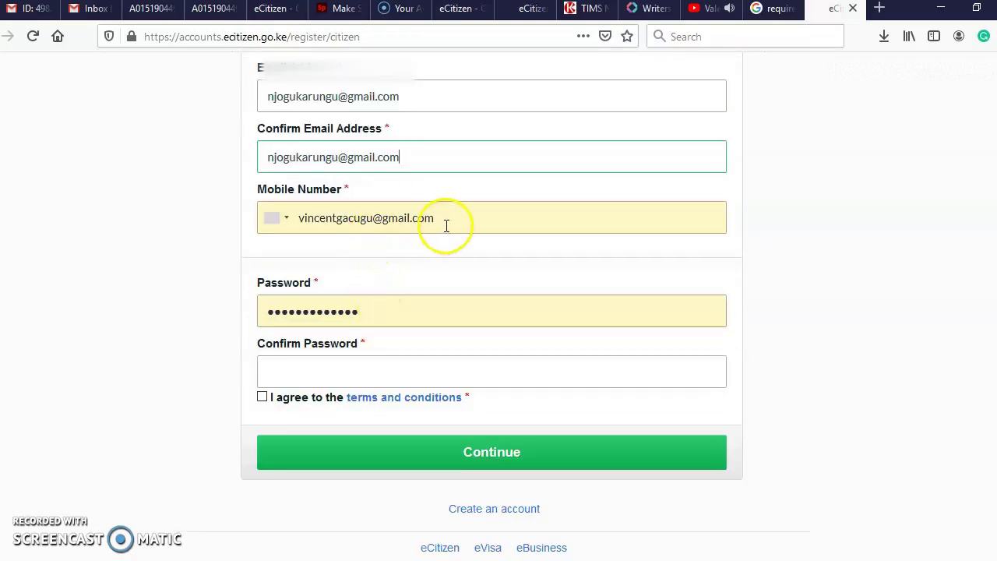
- Set the Kenya dialling code, replace the wrong entry with the phone number, and submit
left_click_drag(444, 220, 398, 220)
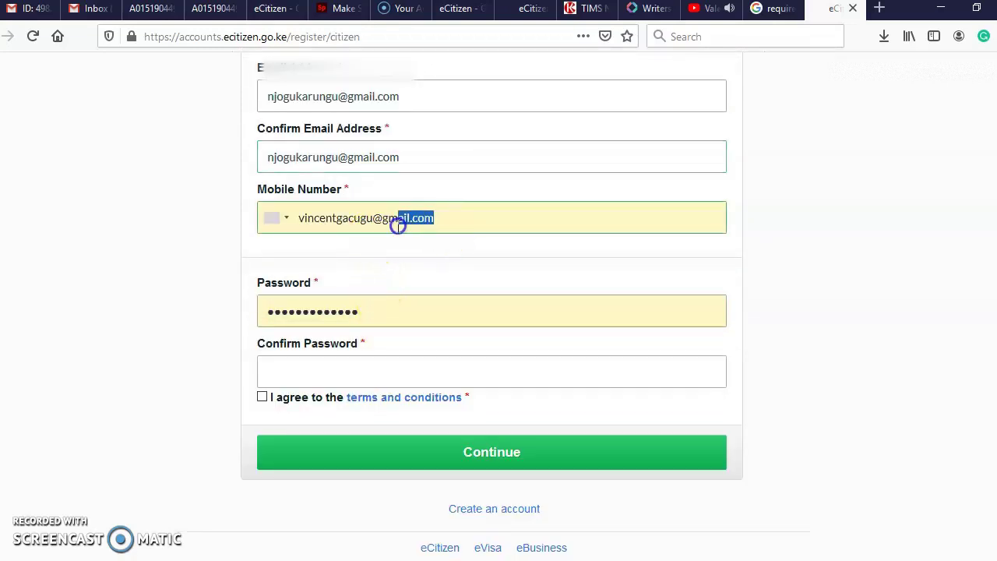
left_click(291, 223)
left_click(333, 247)
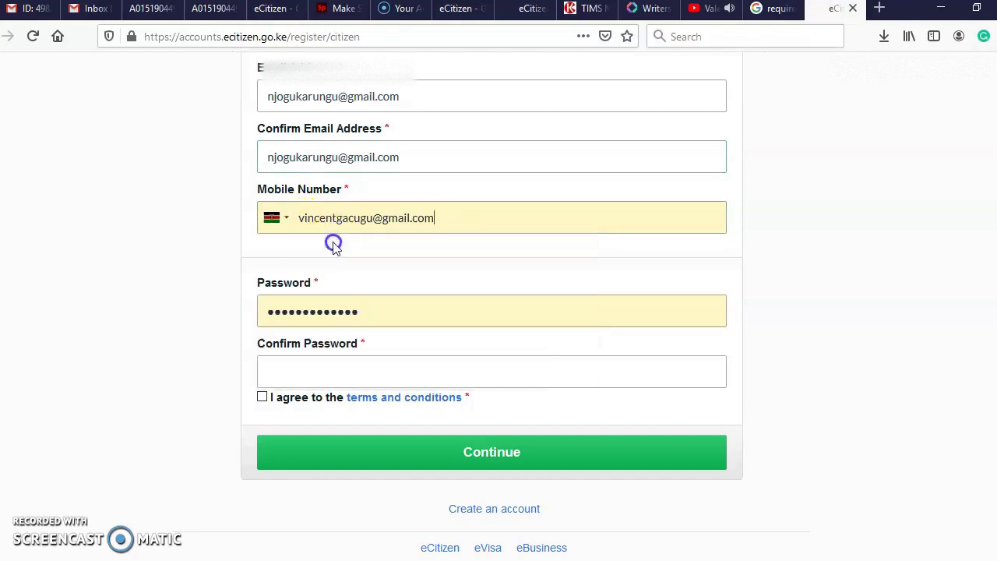
key("BackSpace")
key("BackSpace")
key("BackSpace")
key("BackSpace")
key("BackSpace")
key("BackSpace")
key("BackSpace")
key("BackSpace")
key("BackSpace")
key("BackSpace")
key("BackSpace")
key("BackSpace")
key("BackSpace")
key("BackSpace")
key("BackSpace")
key("BackSpace")
key("BackSpace")
key("BackSpace")
key("BackSpace")
key("BackSpace")
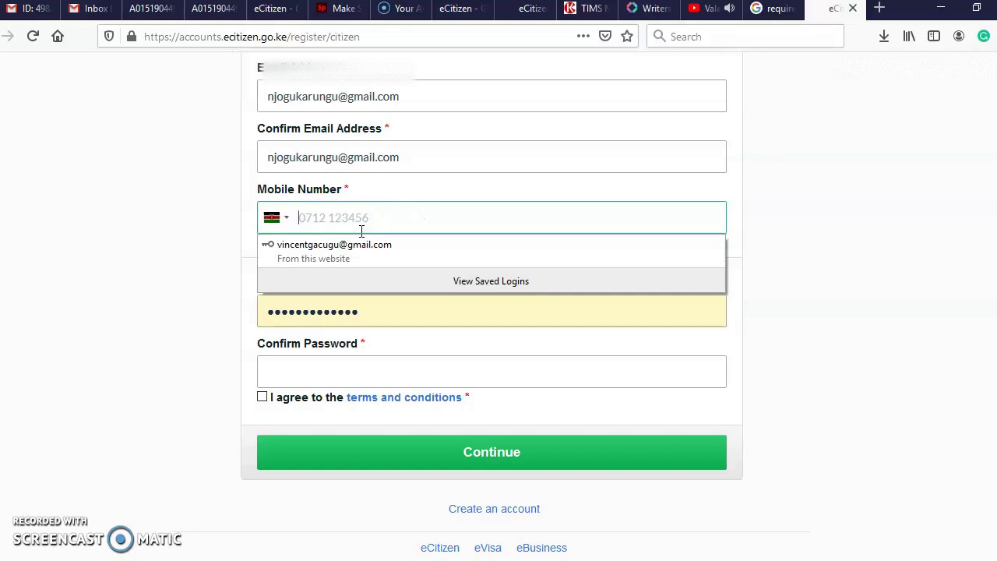
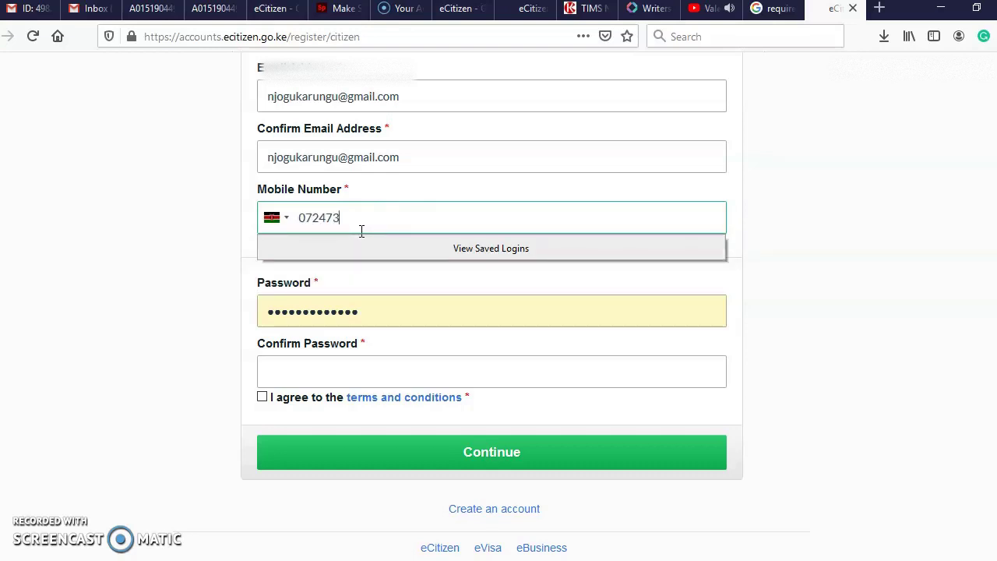
key("Return")
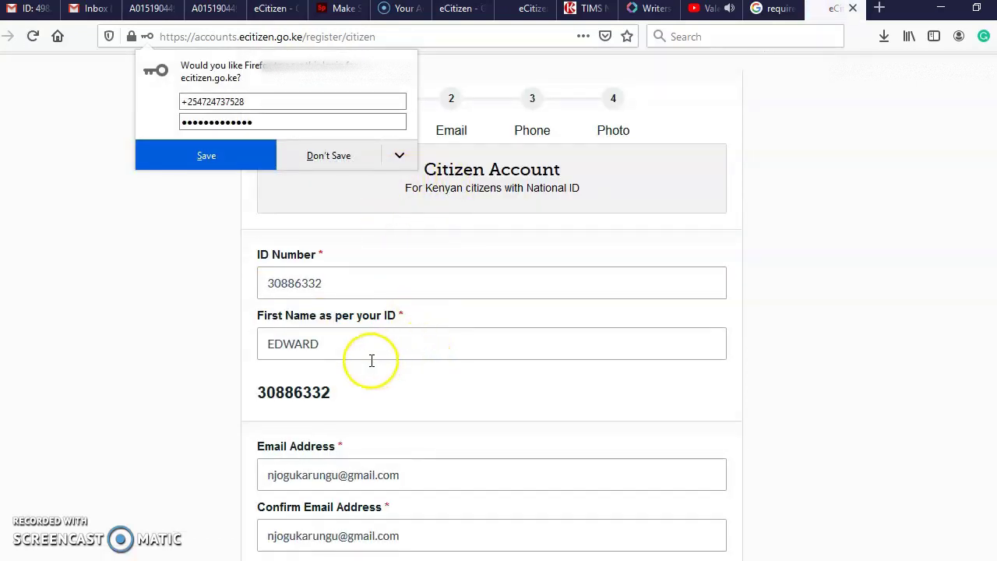
scroll(382, 405, "down", 5)
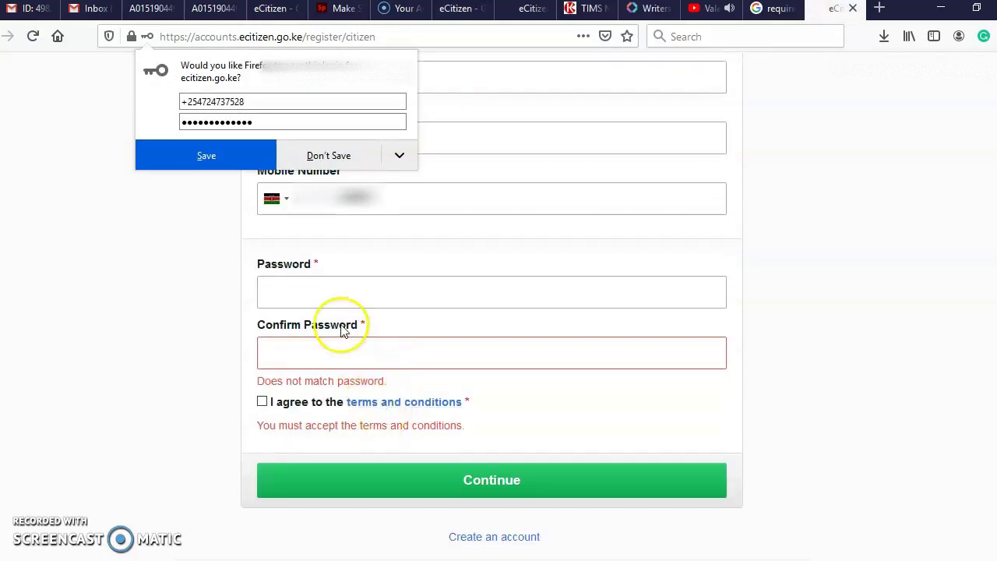
- Type the account password in both password fields, then erase it to fix the mismatch
left_click(322, 292)
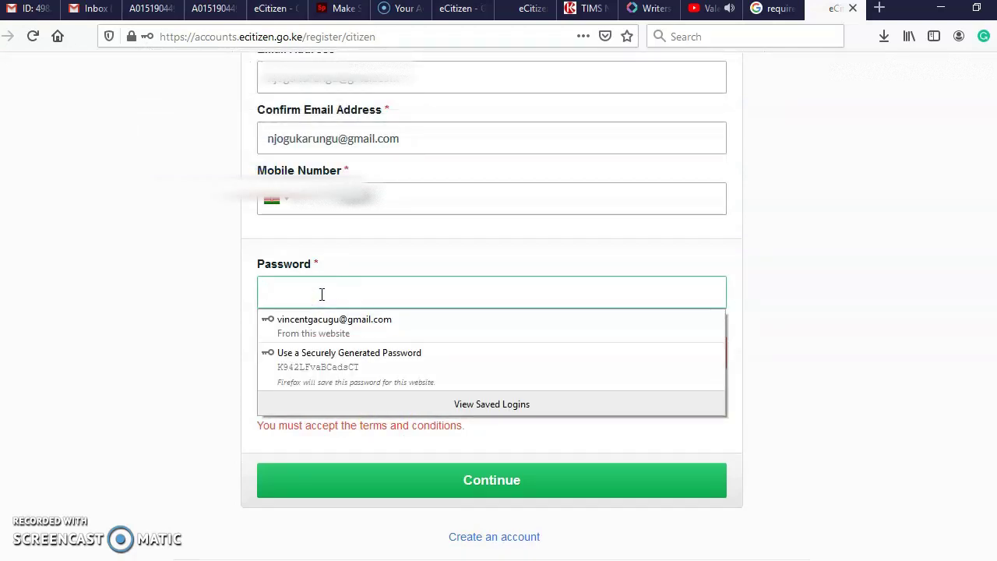
type("•")
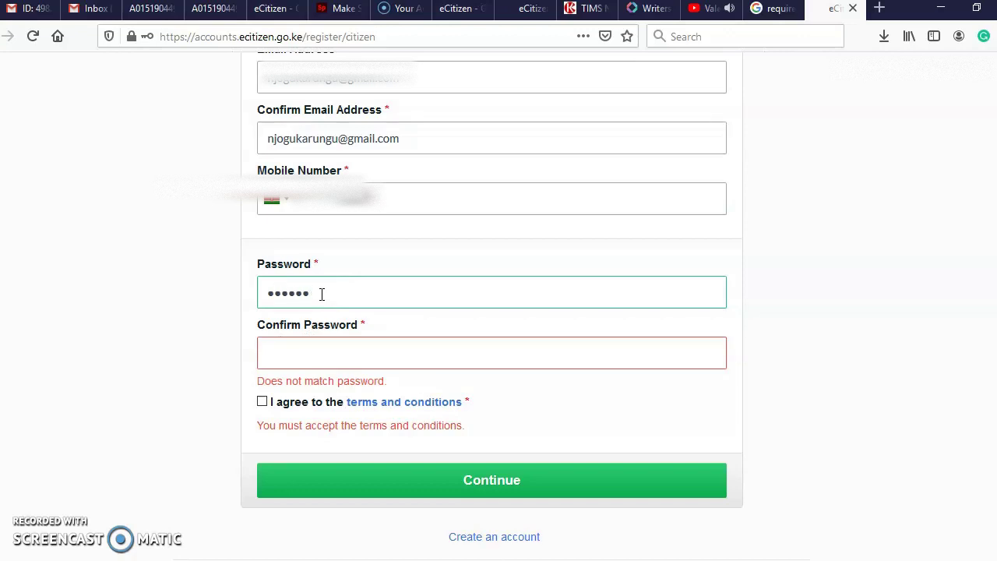
type("•")
left_click(305, 356)
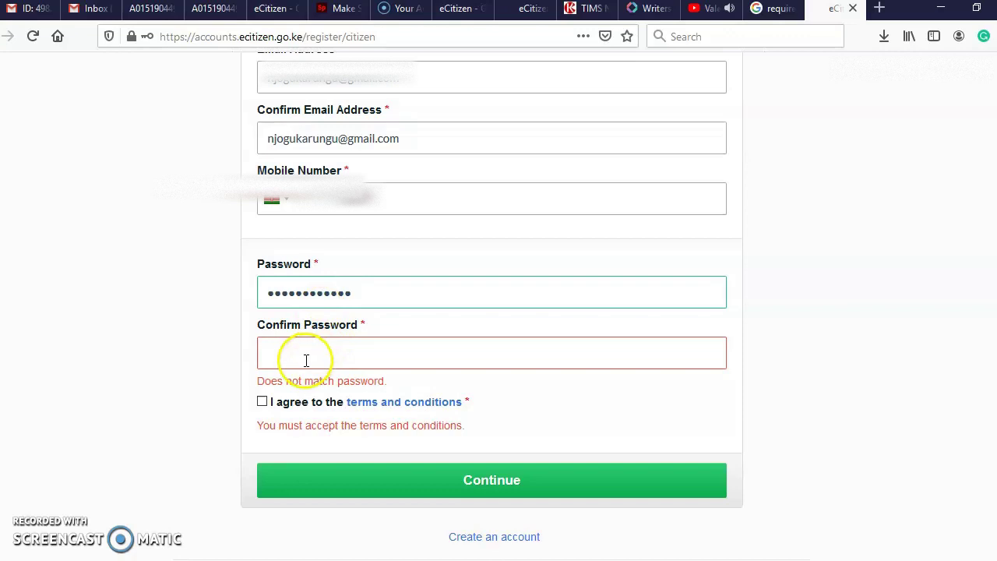
type("•")
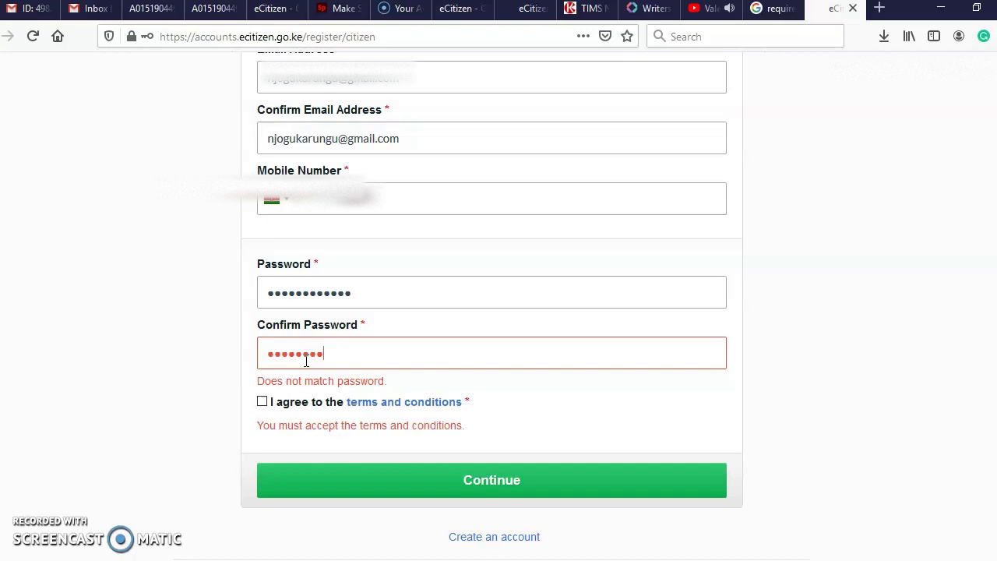
type("•")
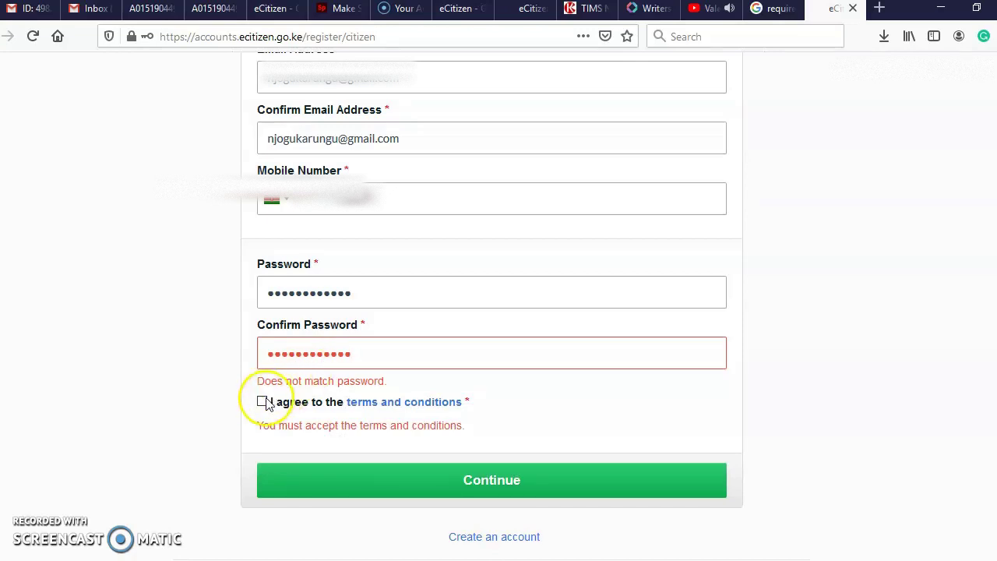
left_click(371, 293)
key("BackSpace")
key("BackSpace")
key("BackSpace")
key("BackSpace")
key("BackSpace")
key("BackSpace")
key("BackSpace")
key("BackSpace")
key("BackSpace")
key("BackSpace")
key("BackSpace")
key("BackSpace")
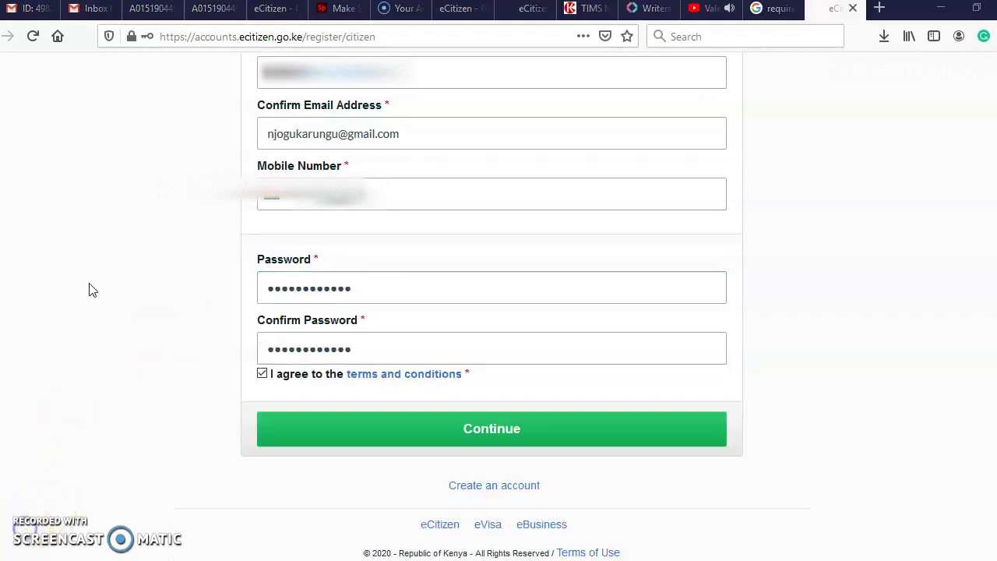
- Check the 'ID already registered' message, then switch to the NTSA dashboard tab
scroll(87, 292, "up", 2)
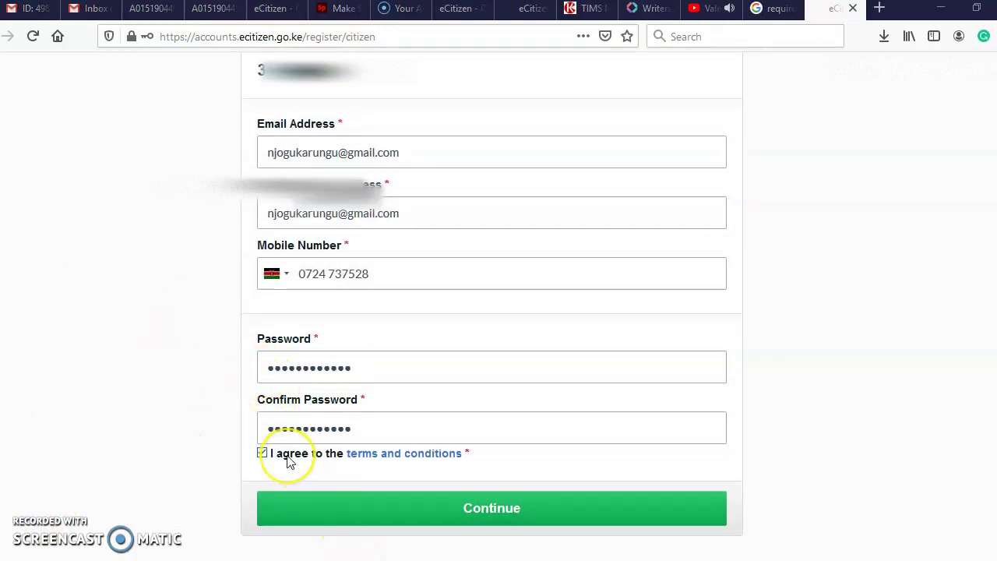
scroll(404, 501, "up", 4)
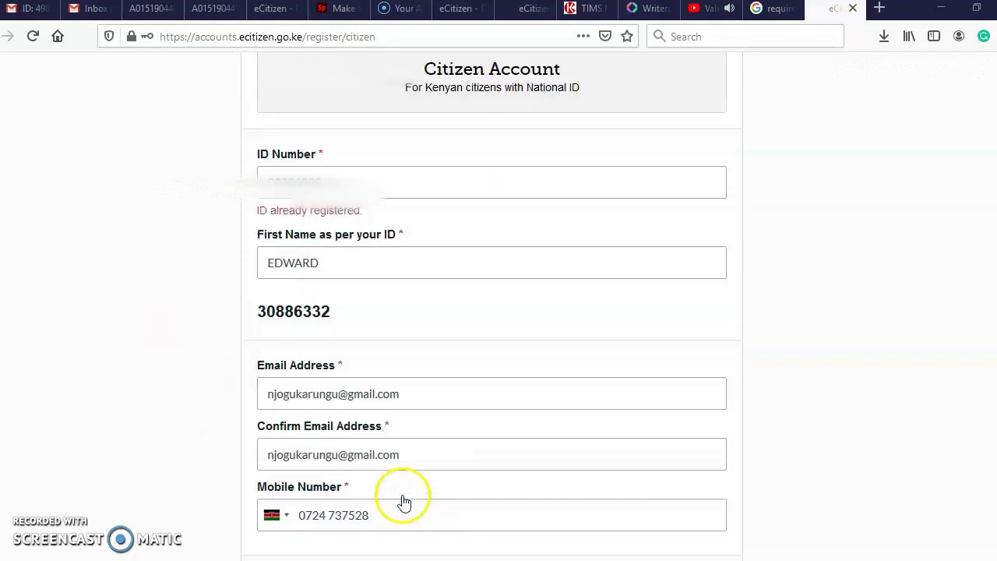
scroll(403, 496, "down", 5)
scroll(399, 495, "up", 3)
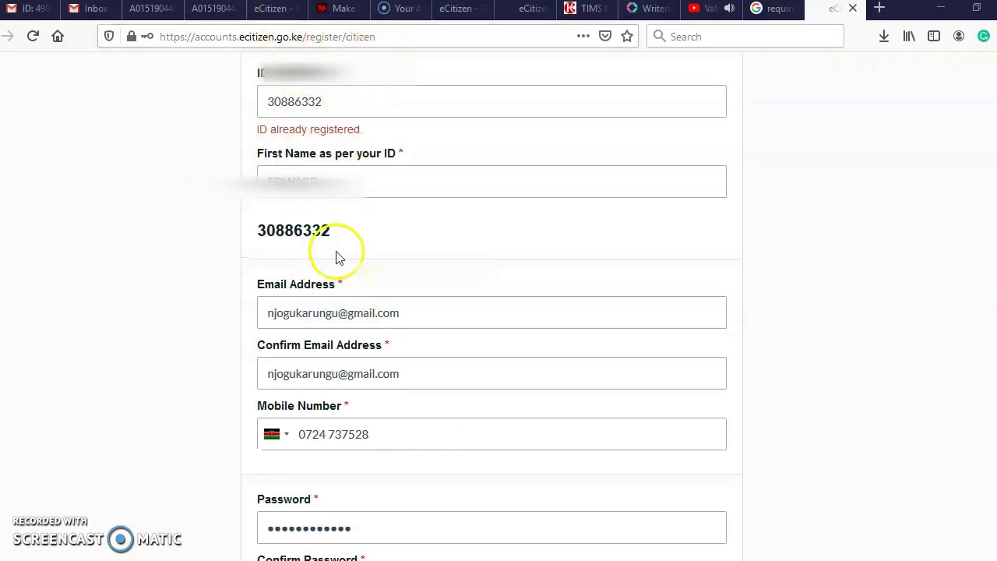
scroll(335, 257, "up", 2)
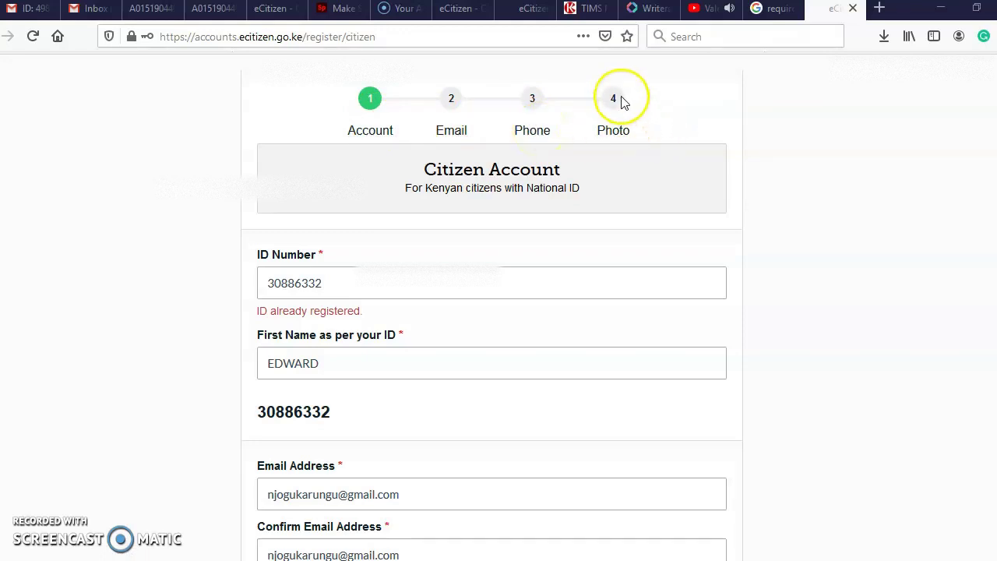
left_click(266, 11)
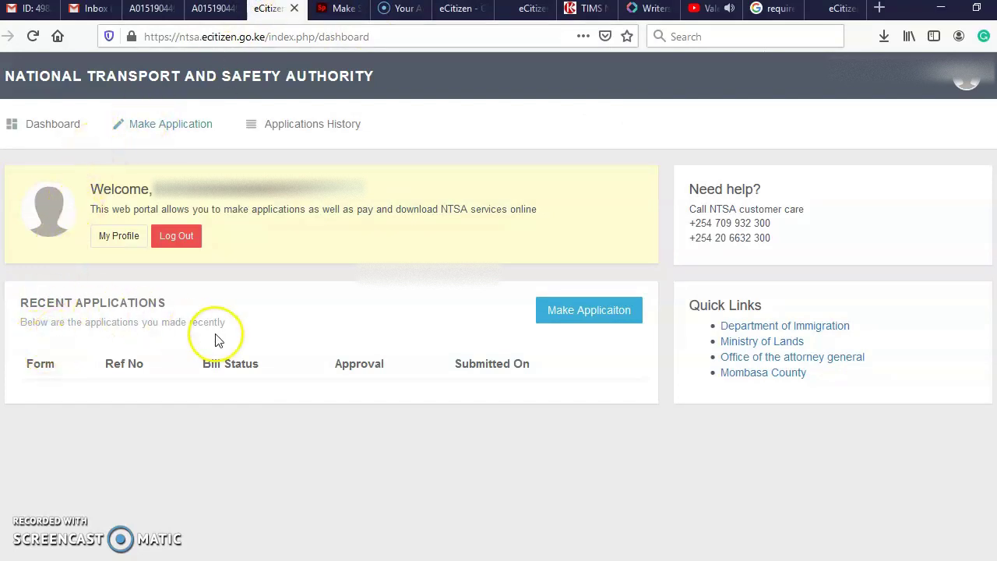
- Reload the NTSA dashboard, then return to the prefilled One Login page
left_click(47, 131)
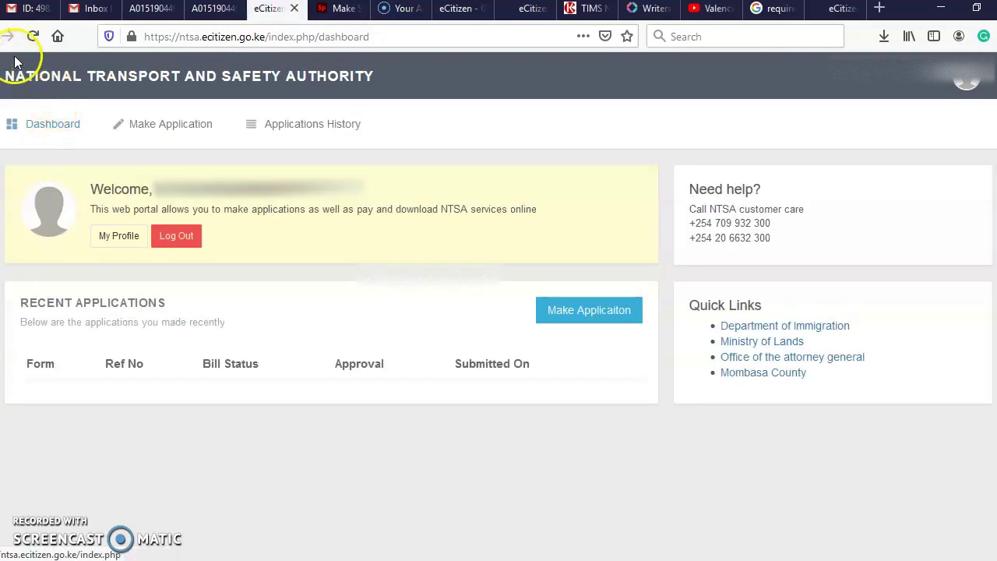
key("alt+Left")
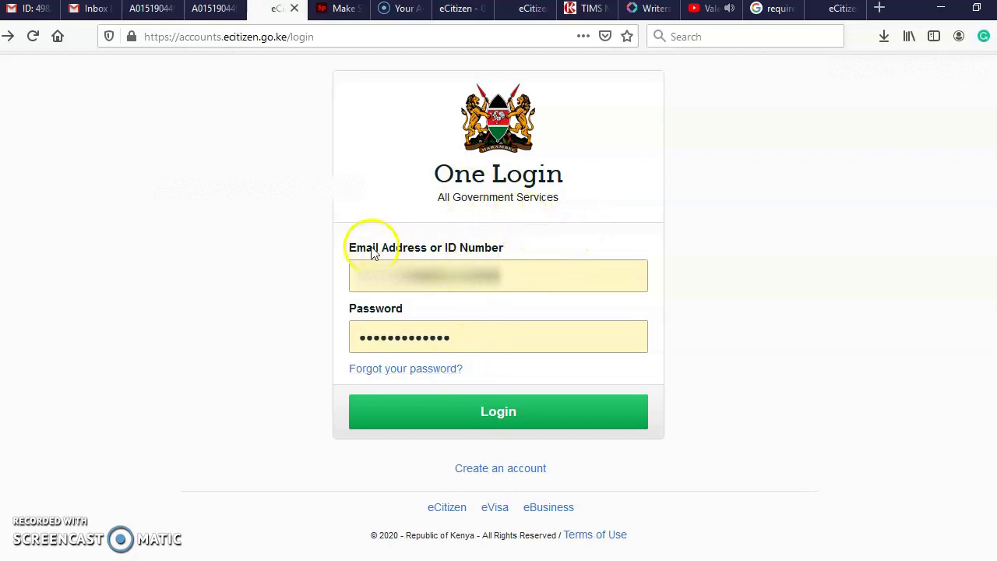
- Submit the saved login details and refresh the resulting 403 Forbidden page
left_click(463, 421)
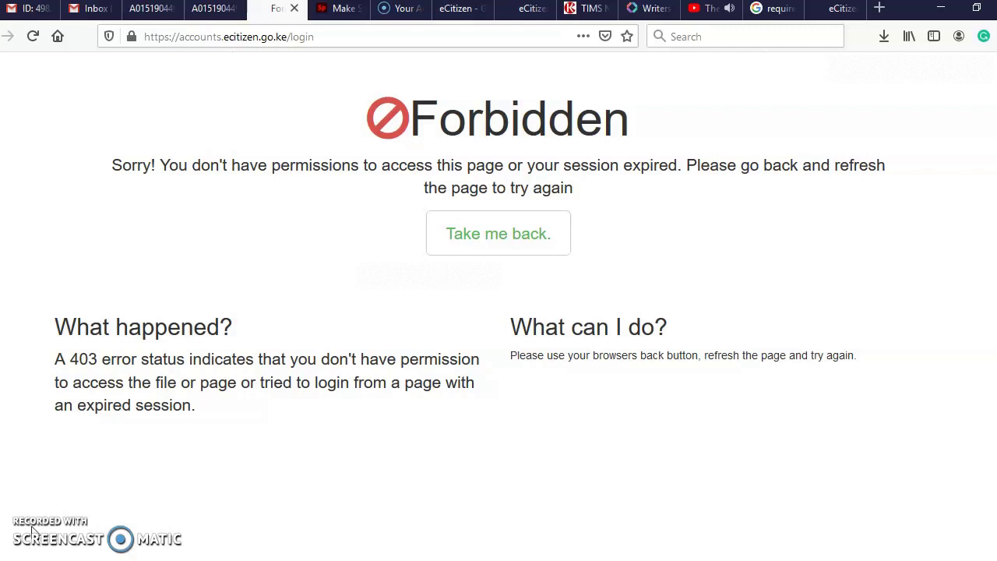
key("F5")
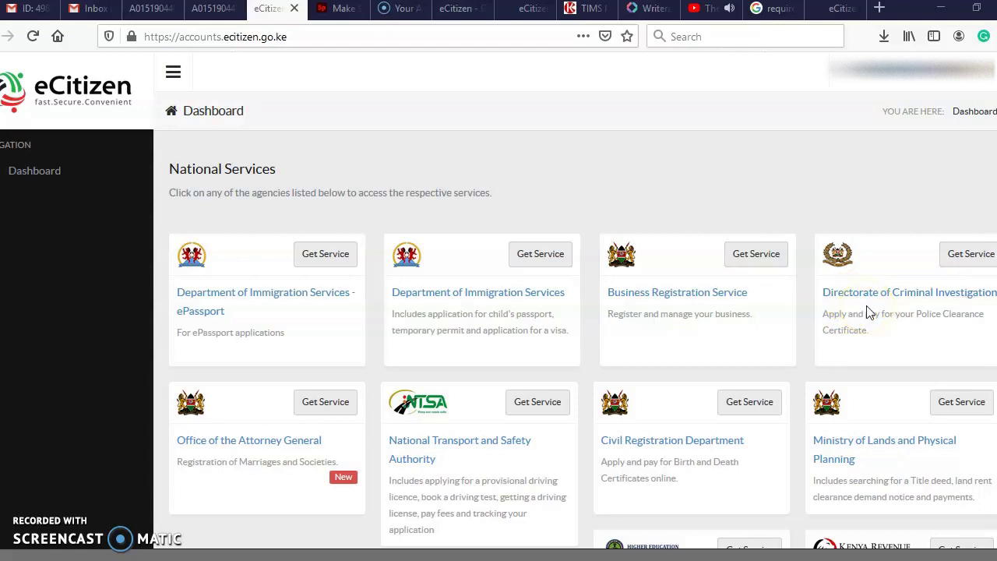
scroll(870, 311, "down", 2)
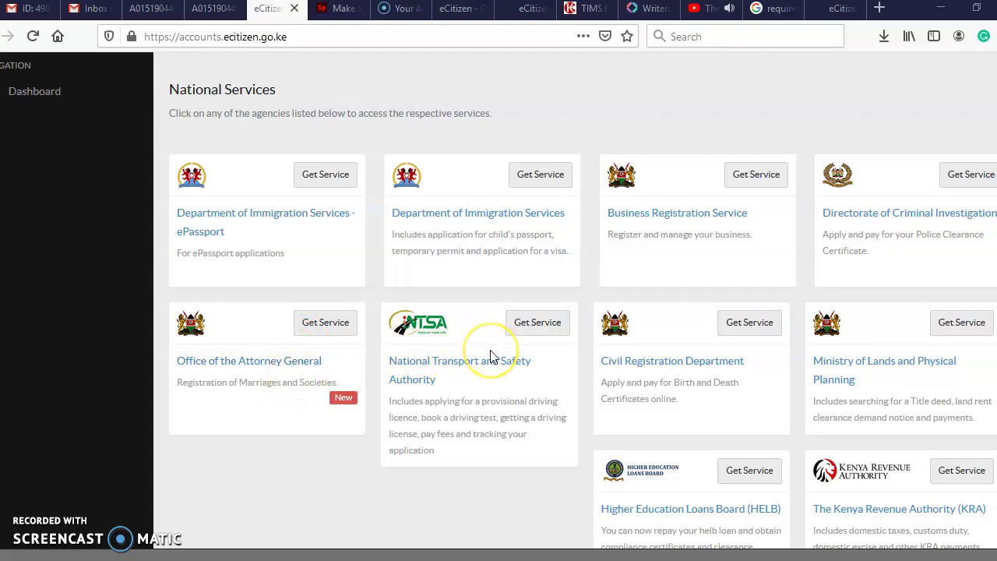
scroll(492, 352, "down", 2)
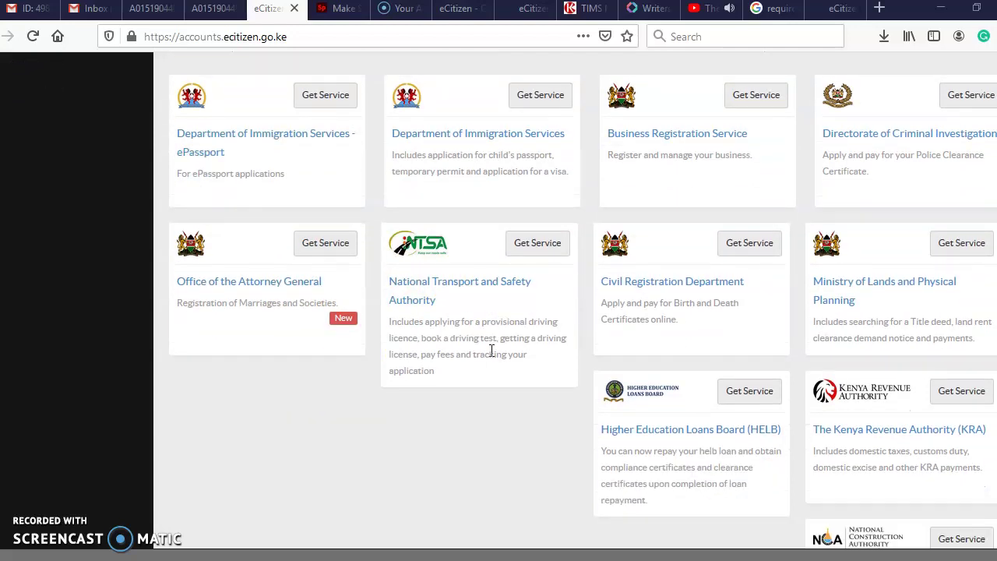
scroll(710, 433, "down", 1)
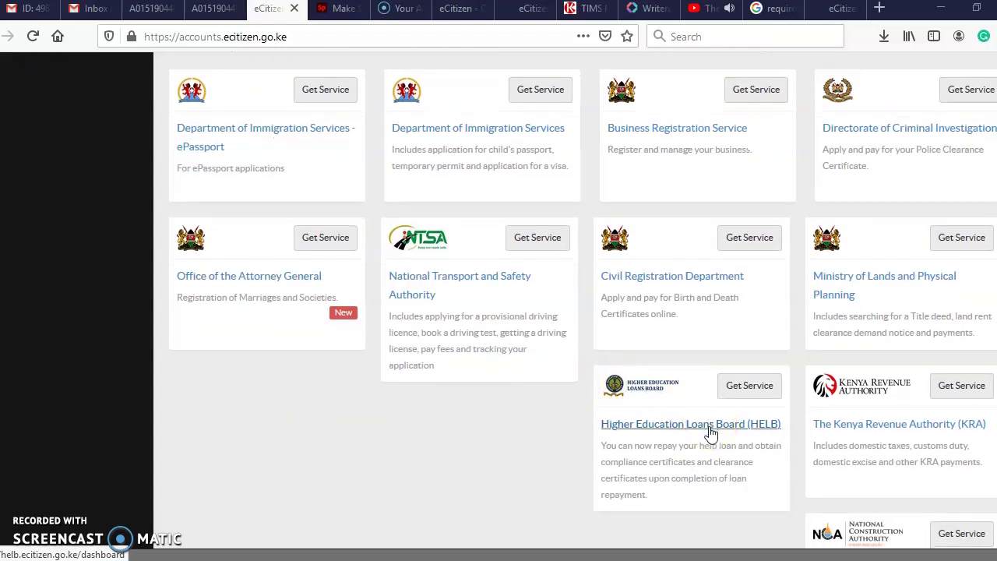
scroll(733, 420, "down", 2)
scroll(864, 356, "down", 2)
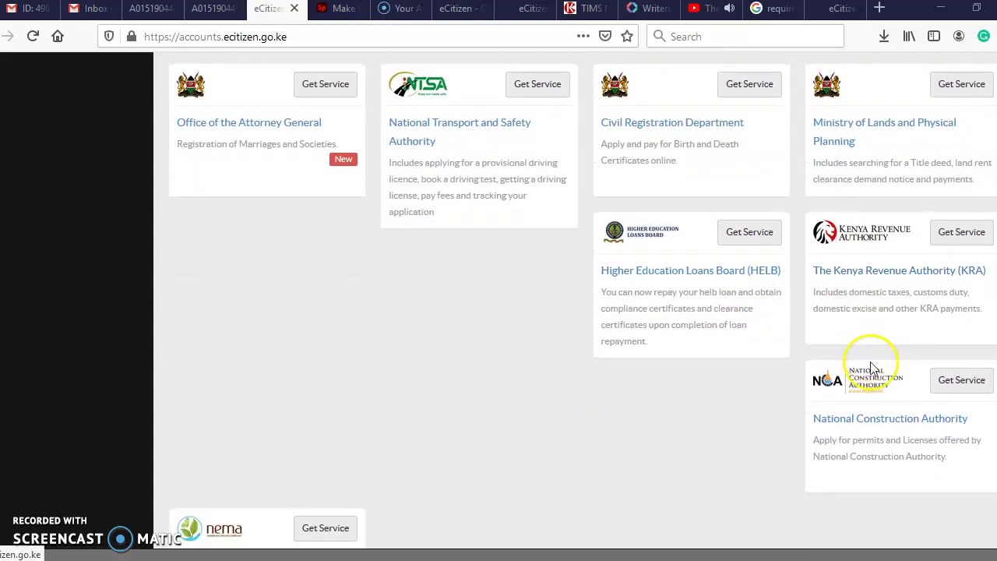
scroll(871, 432, "down", 2)
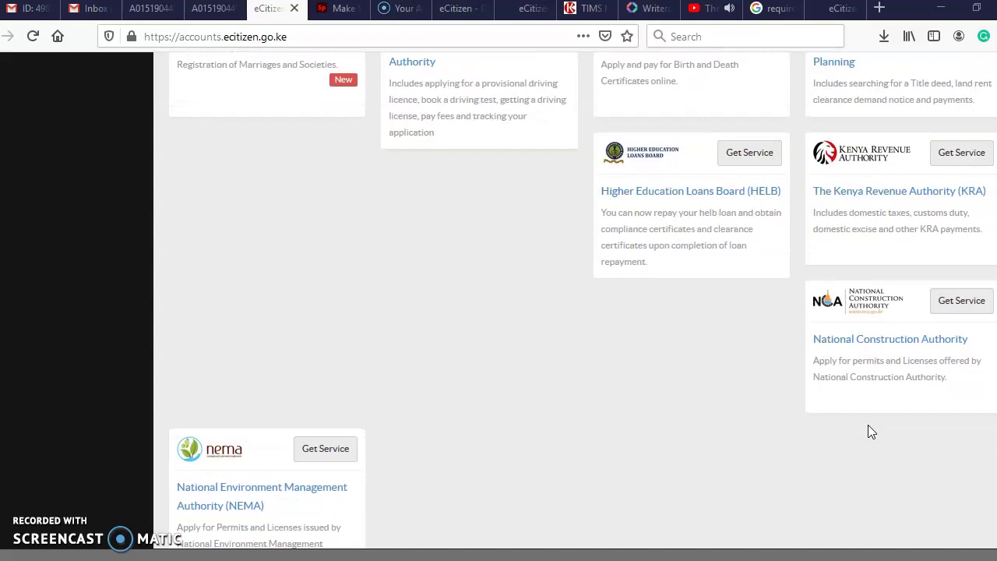
scroll(871, 432, "down", 3)
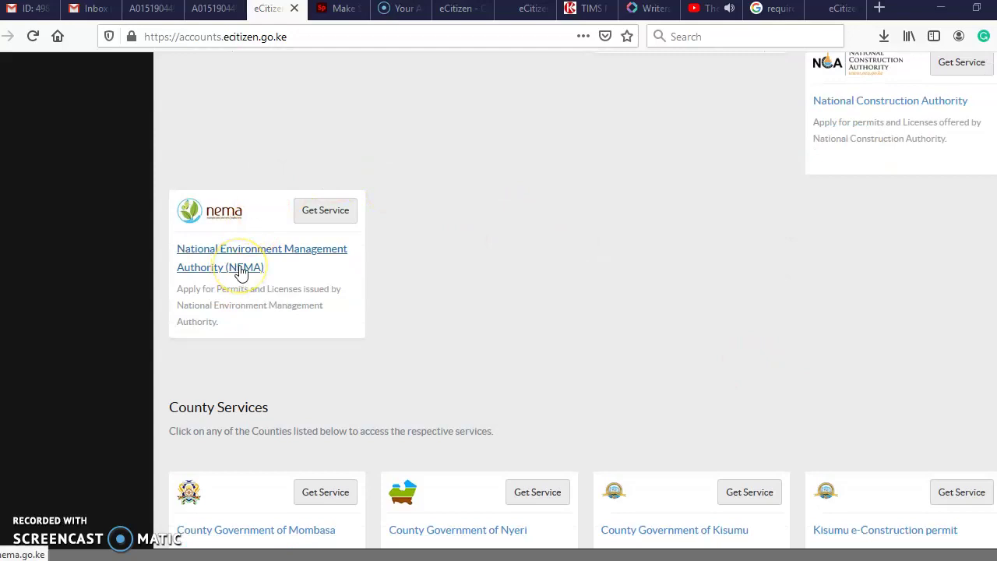
scroll(240, 267, "down", 2)
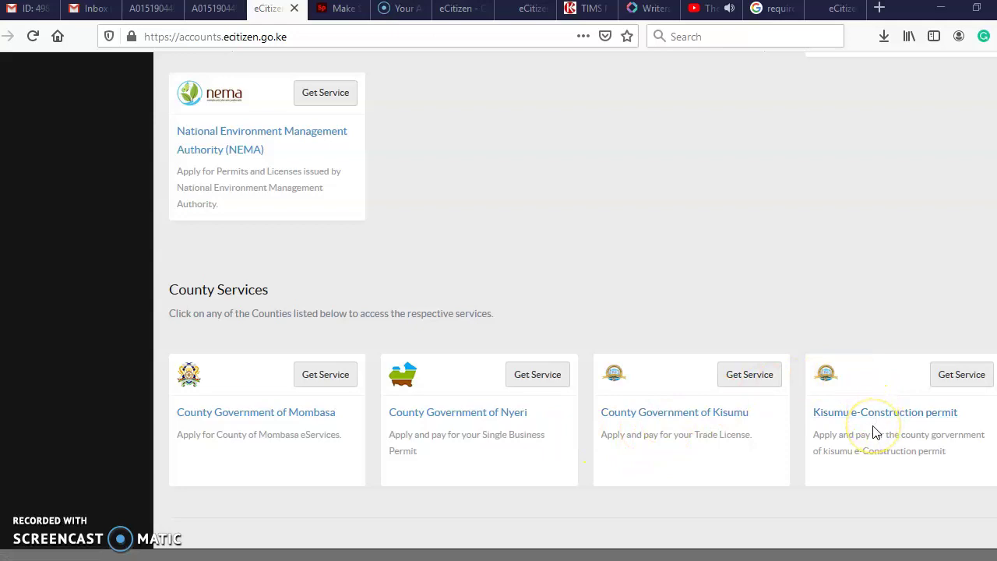
scroll(873, 434, "up", 10)
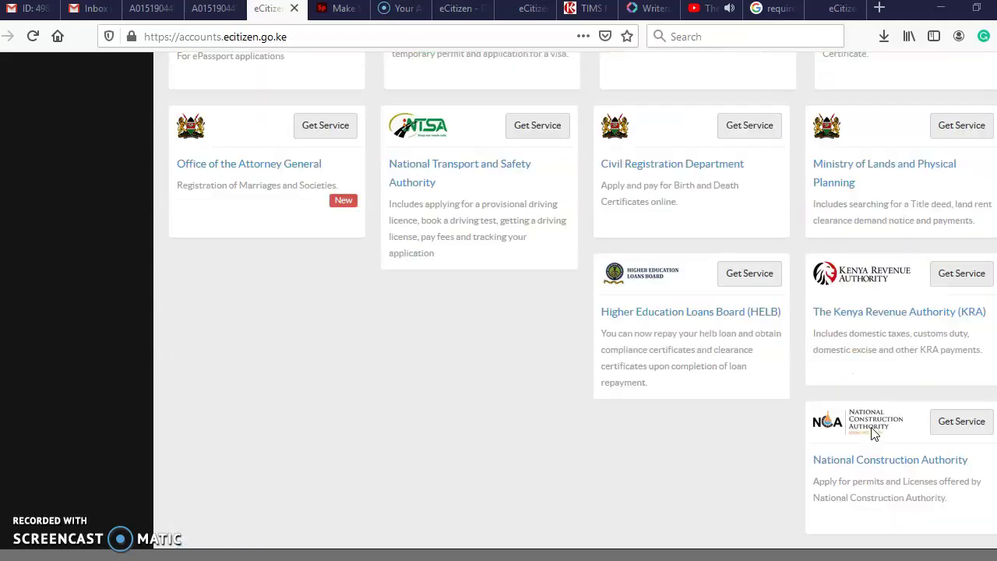